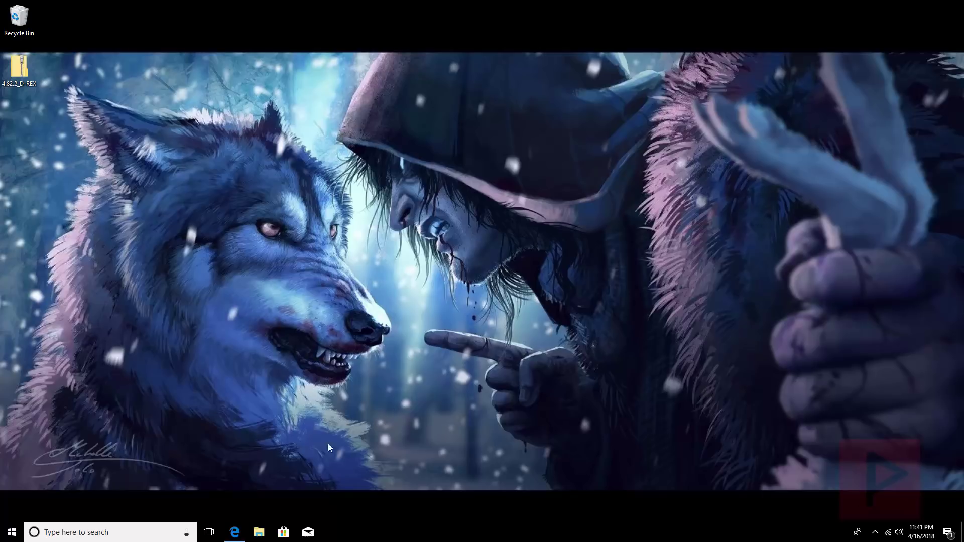
Step: In Edge, open the Rebug 4.82.2 REX/D-REX post and scroll to its REX, D-REX and Toolbox 02.02.16 links
{"action": "left_click", "coordinate": [234, 533]}
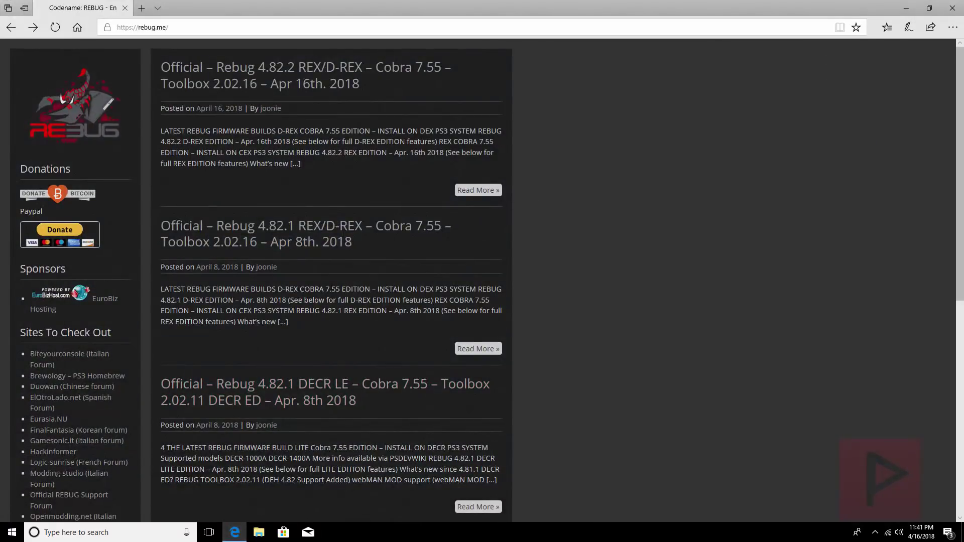
{"action": "left_click", "coordinate": [301, 88]}
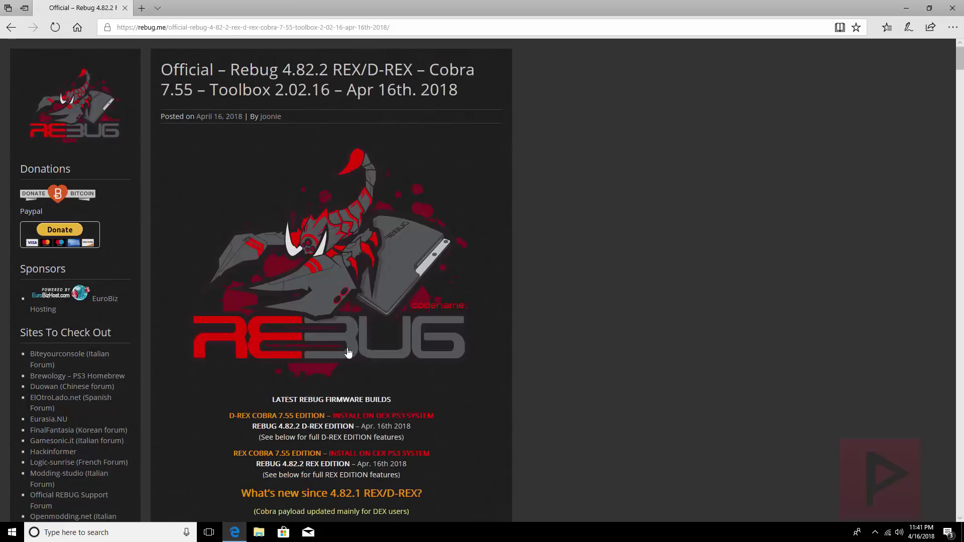
{"action": "scroll", "coordinate": [409, 324], "scroll_direction": "down", "scroll_amount": 3}
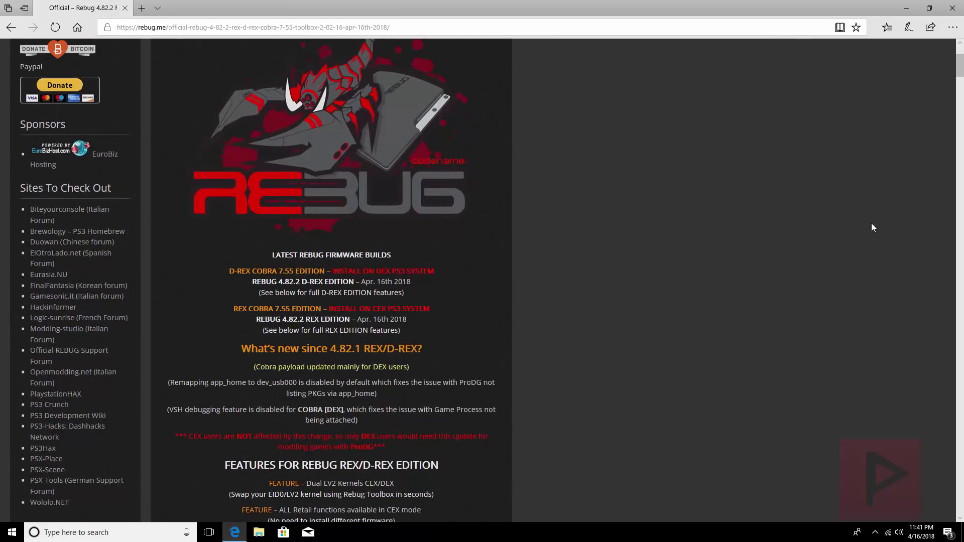
{"action": "left_click_drag", "start_coordinate": [959, 96], "coordinate": [959, 515]}
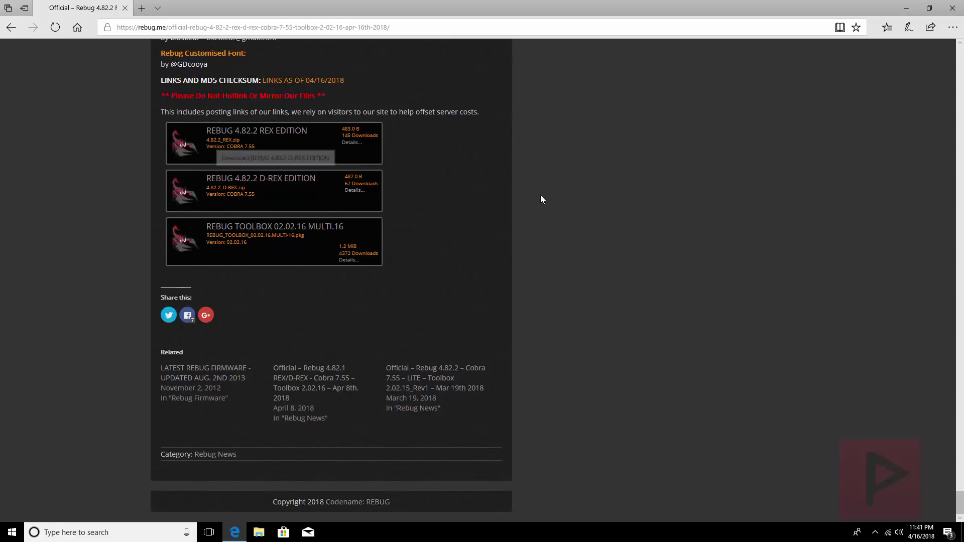
Step: Open 4.82.2_D-REX_Link from the 4.82.2_D-REX zip and select its D-REX PUP download URL
{"action": "left_click", "coordinate": [908, 9]}
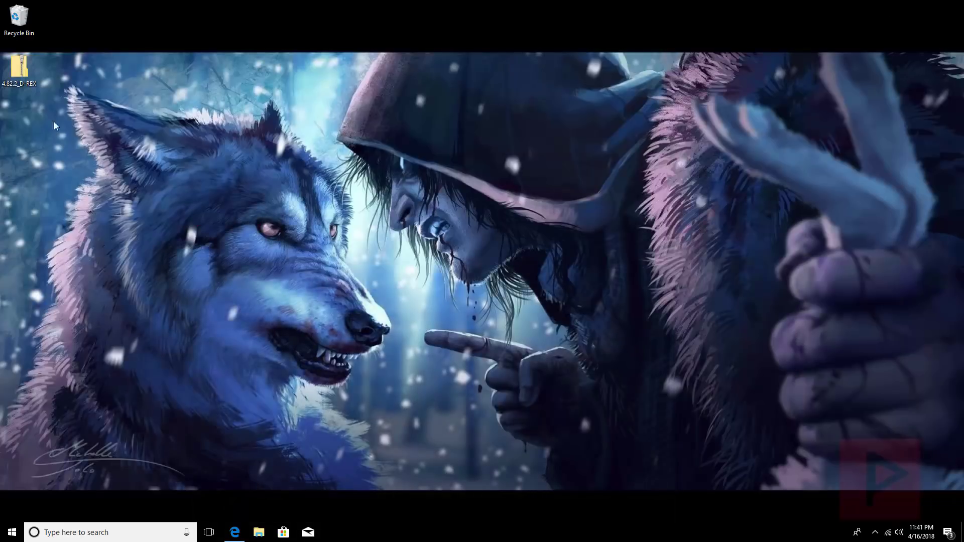
{"action": "double_click", "coordinate": [19, 68]}
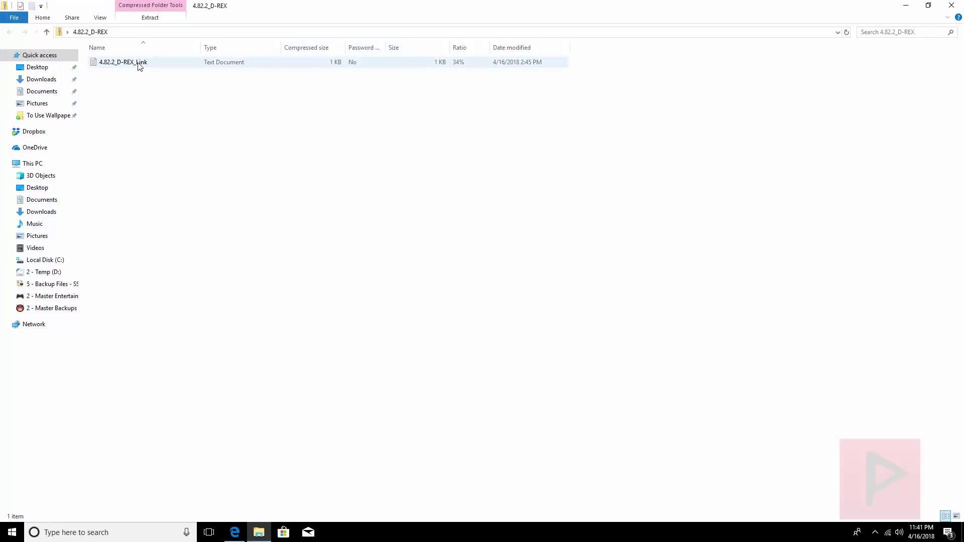
{"action": "double_click", "coordinate": [140, 63]}
{"action": "left_click_drag", "start_coordinate": [535, 181], "coordinate": [367, 170]}
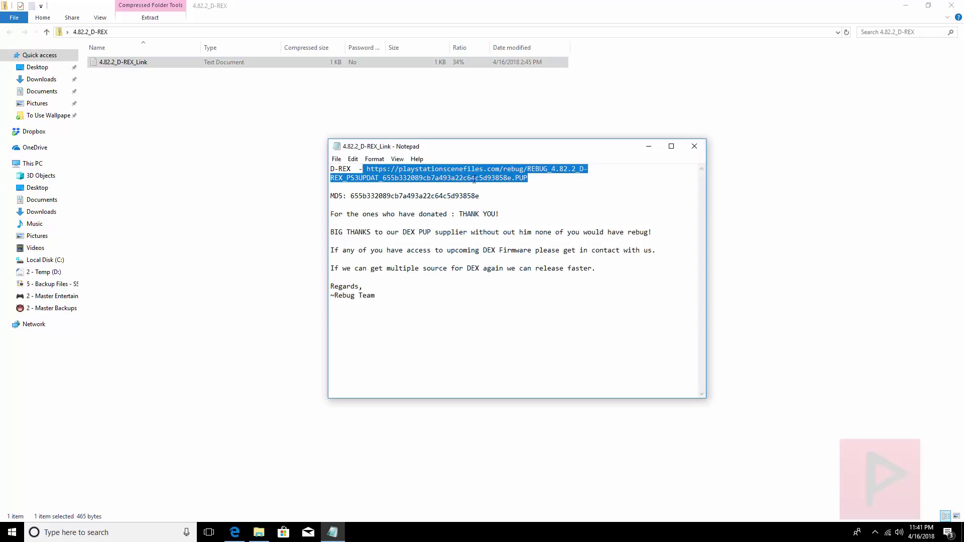
{"action": "left_click", "coordinate": [649, 147]}
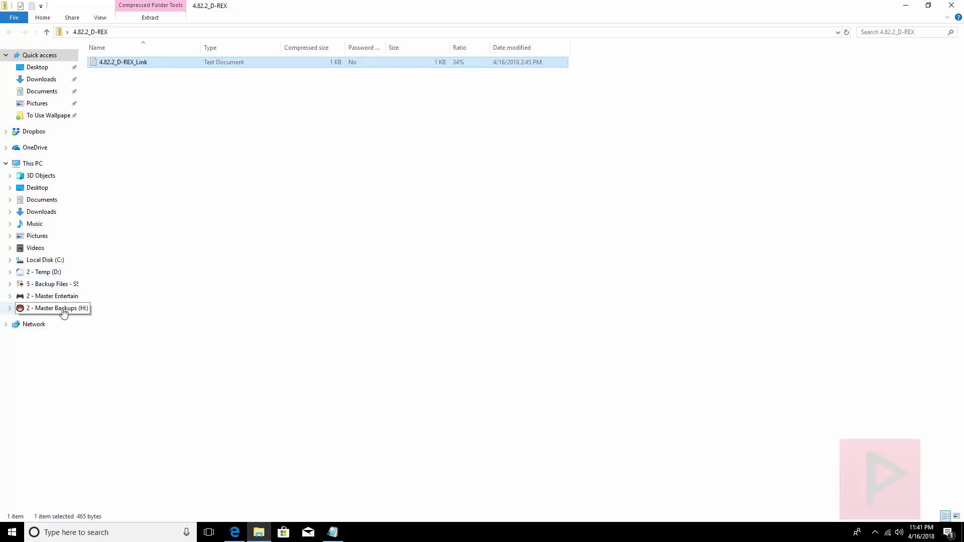
Step: Confirm PS3UPDAT.PUP sits in PS3\UPDATE on PS3 (F:), then close the 4.82.2_D-REX archive window
{"action": "left_click", "coordinate": [222, 347]}
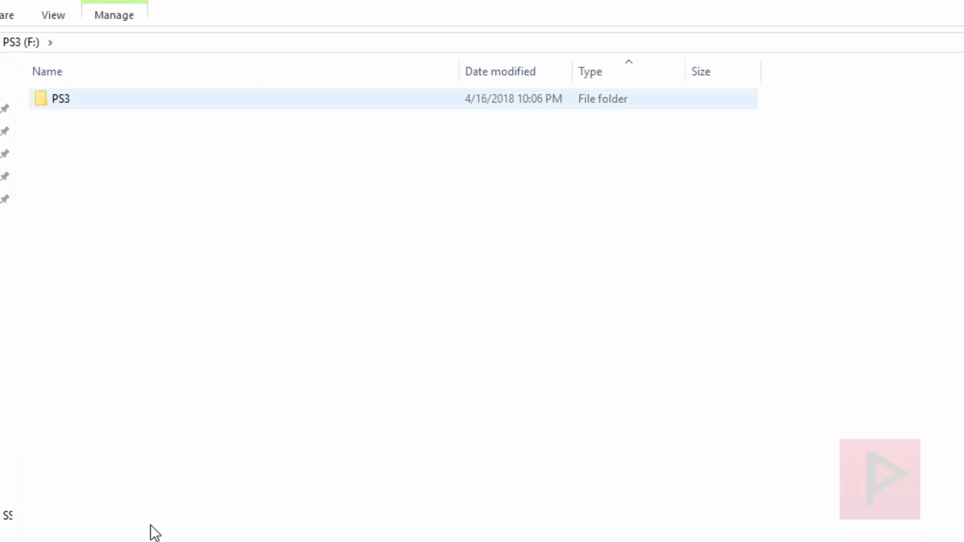
{"action": "key", "text": "Return"}
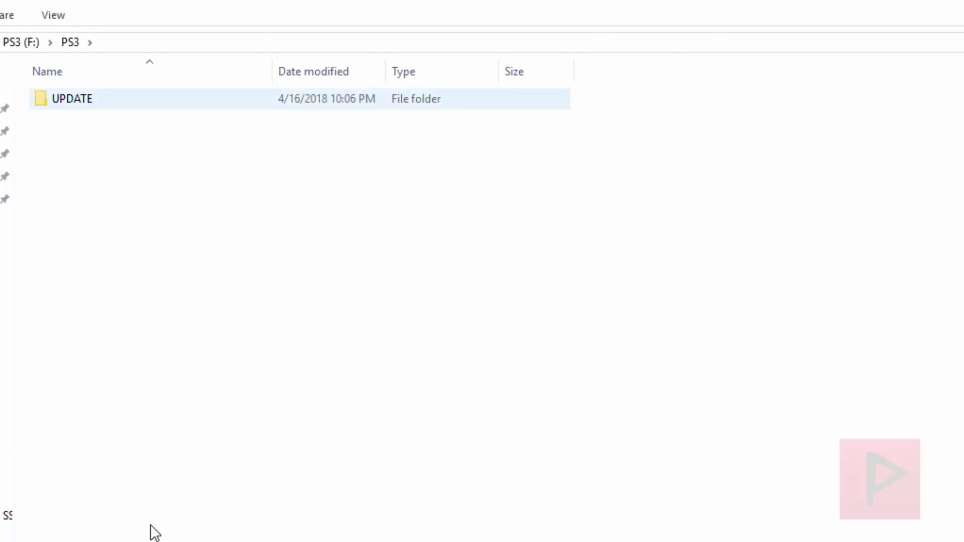
{"action": "key", "text": "Return"}
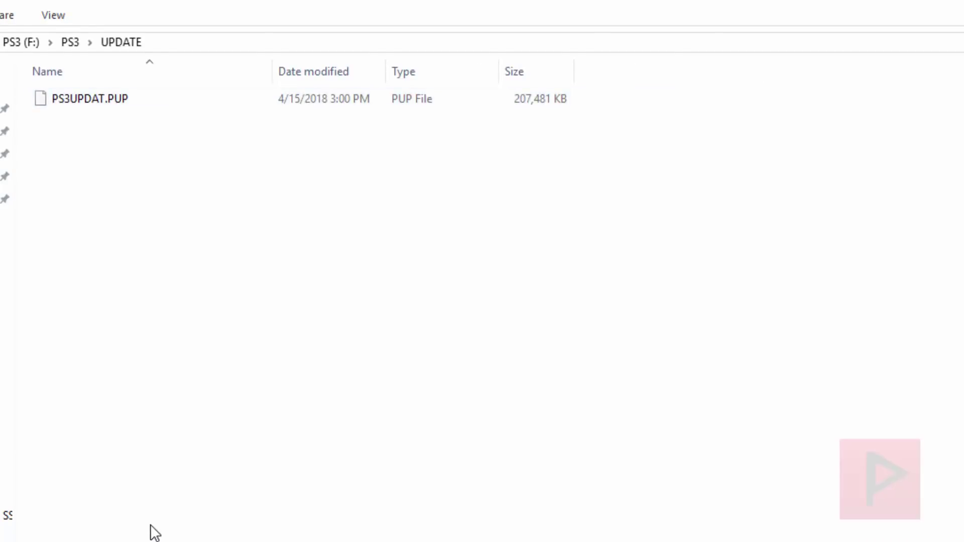
{"action": "key", "text": "Down"}
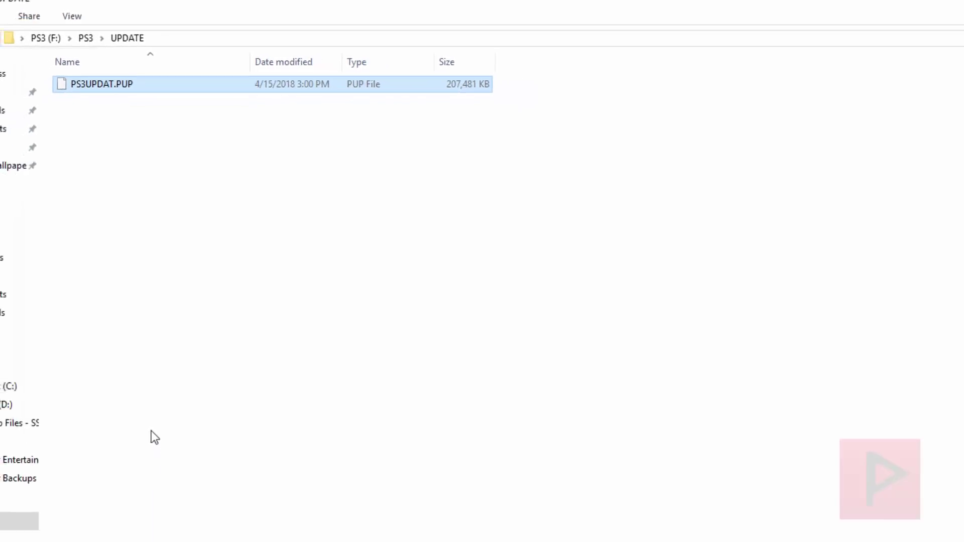
{"action": "key", "text": "alt+Tab"}
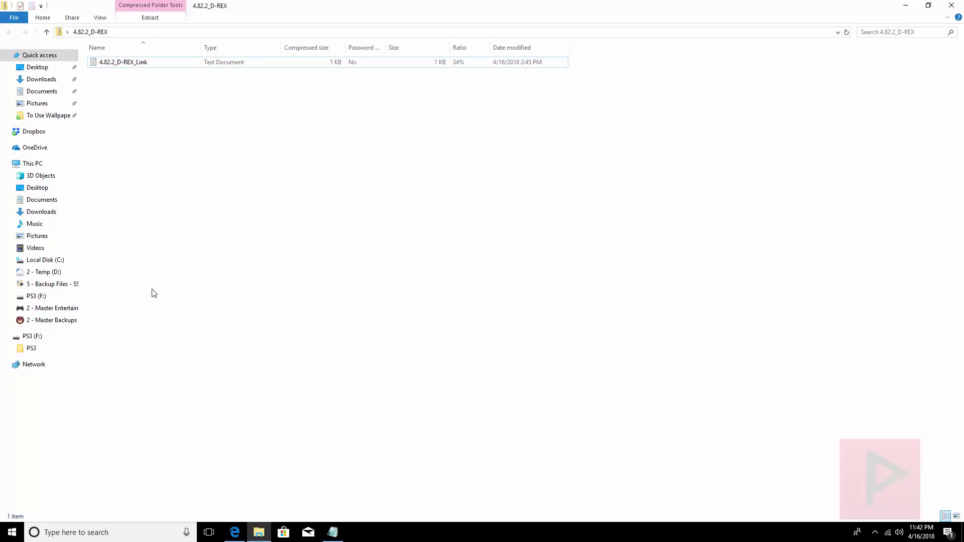
{"action": "key", "text": "alt+F4"}
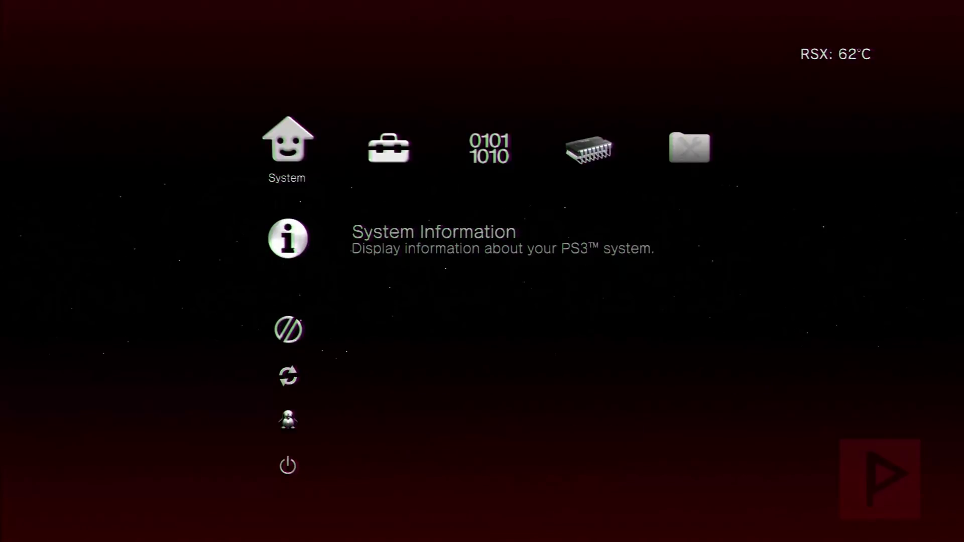
Step: View System Information (firmware 4.81 DEX, Toolbox 02.02.12), then head to Quit in Rebug Toolbox
{"action": "key", "text": "Return"}
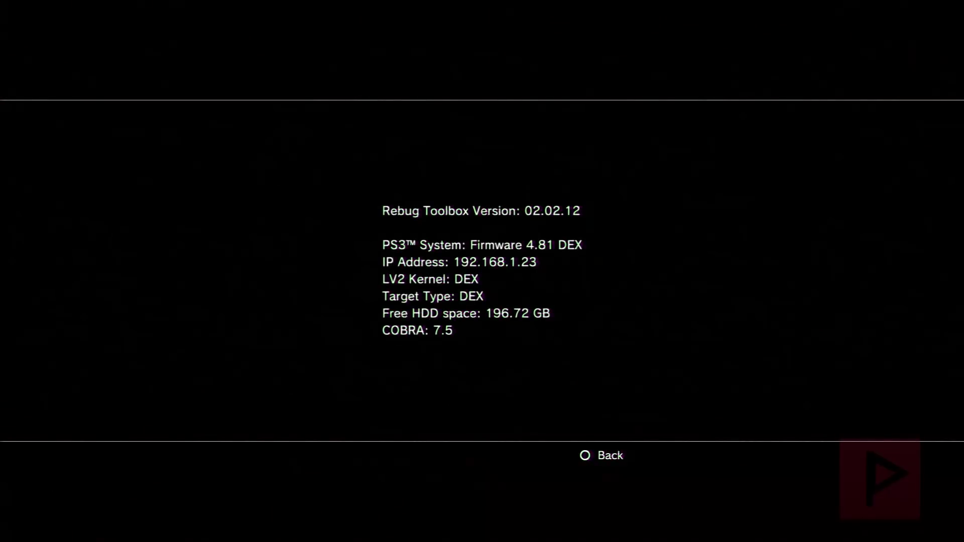
{"action": "key", "text": "Escape"}
{"action": "key", "text": "Down"}
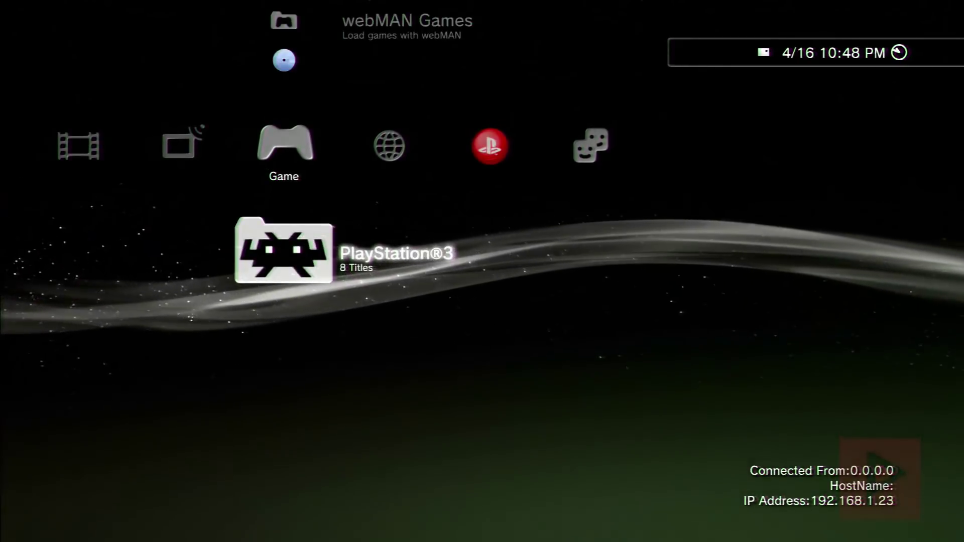
Step: Install the found firmware update via Settings > System Update > Update via Storage Media
{"action": "key", "text": "Left"}
{"action": "key", "text": "Left"}
{"action": "key", "text": "Left"}
{"action": "key", "text": "Left"}
{"action": "key", "text": "Left"}
{"action": "key", "text": "Left"}
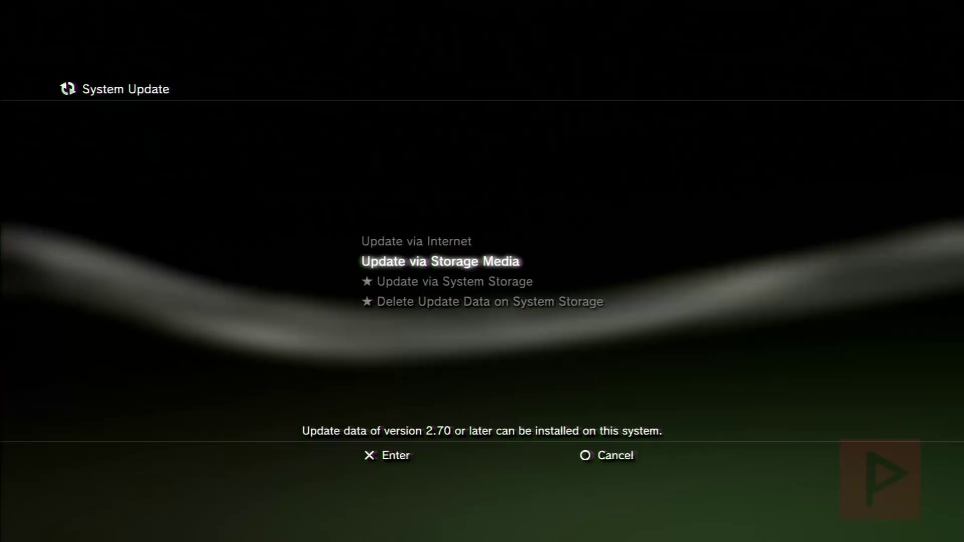
{"action": "key", "text": "Return"}
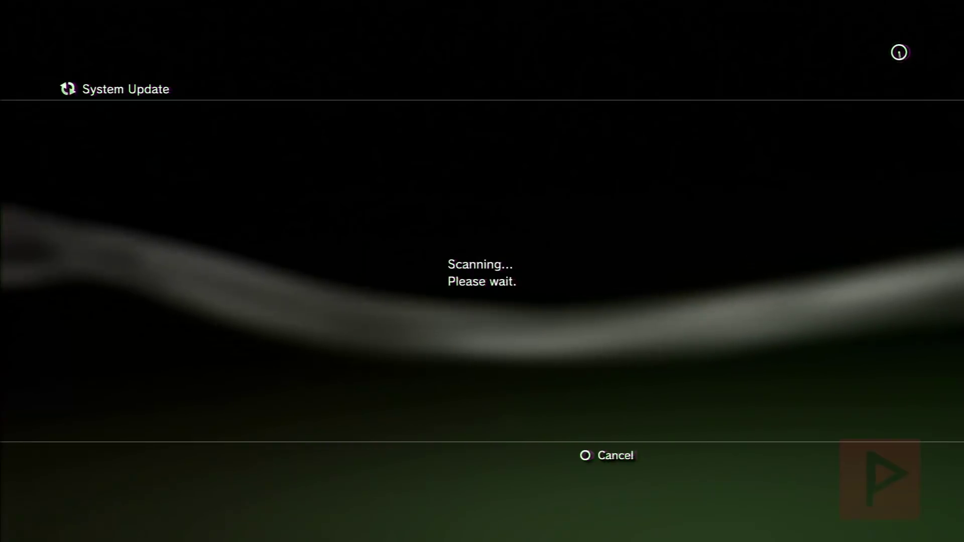
{"action": "key", "text": "Return"}
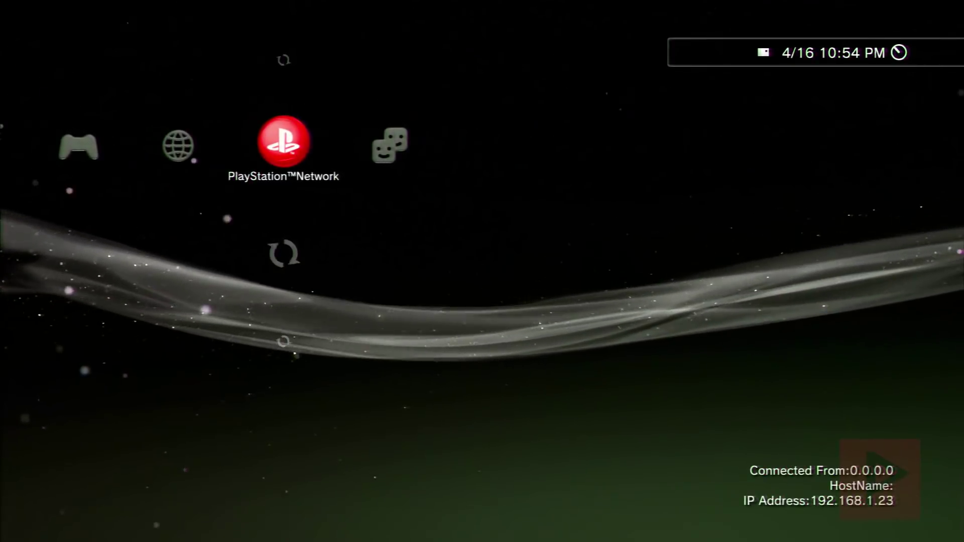
Step: Reinstall REBUG_TOOLBOX_02.02.16.MULTI.16.pkg from PS3 System Storage through Package Manager
{"action": "key", "text": "Left"}
{"action": "key", "text": "Left"}
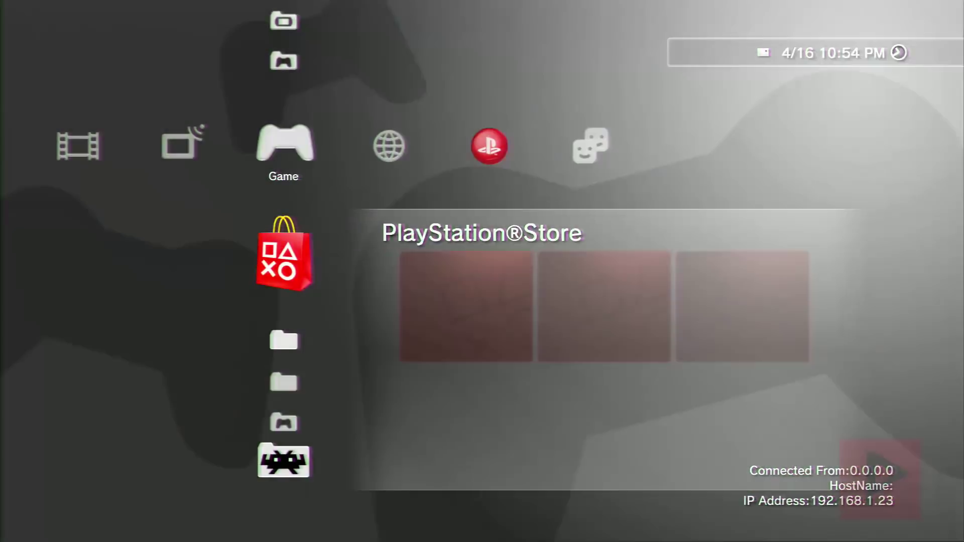
{"action": "key", "text": "Down"}
{"action": "key", "text": "Down"}
{"action": "key", "text": "Return"}
{"action": "key", "text": "Down"}
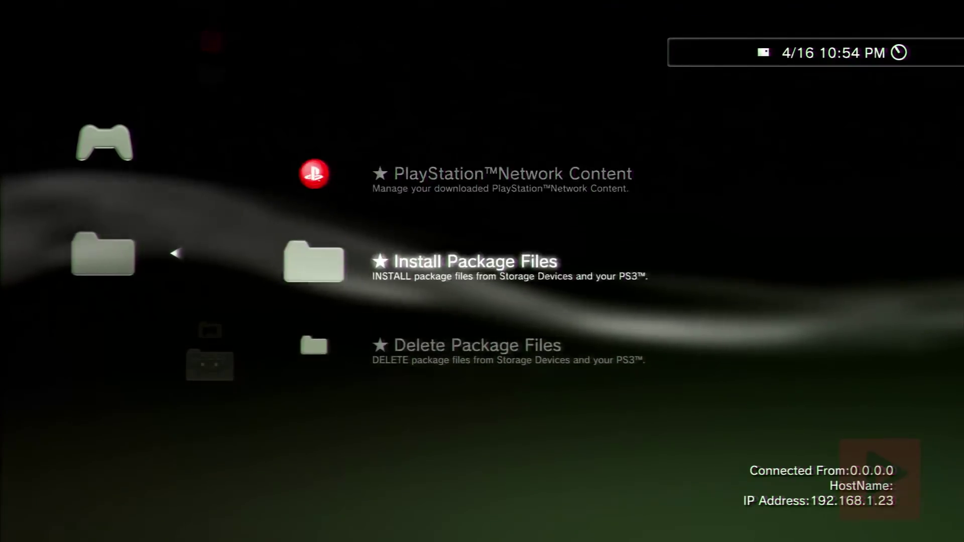
{"action": "key", "text": "Return"}
{"action": "key", "text": "Return"}
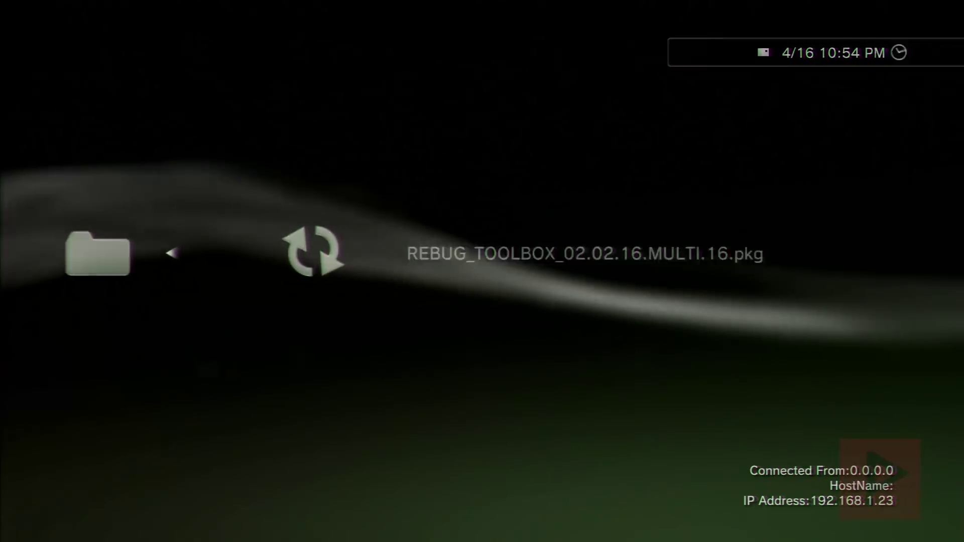
{"action": "key", "text": "Return"}
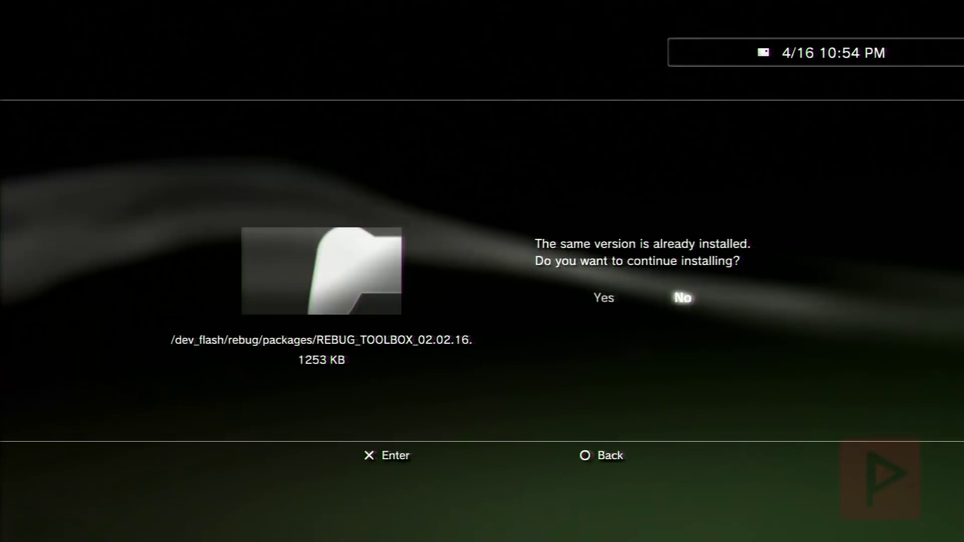
{"action": "key", "text": "Return"}
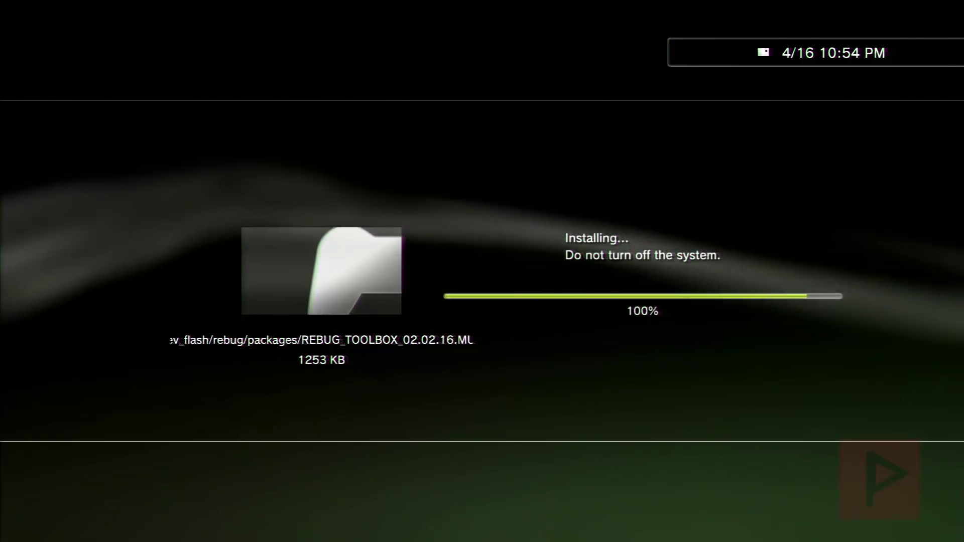
Step: Move past webMAN Games and open the Game folder holding Rebug Toolbox
{"action": "key", "text": "Down"}
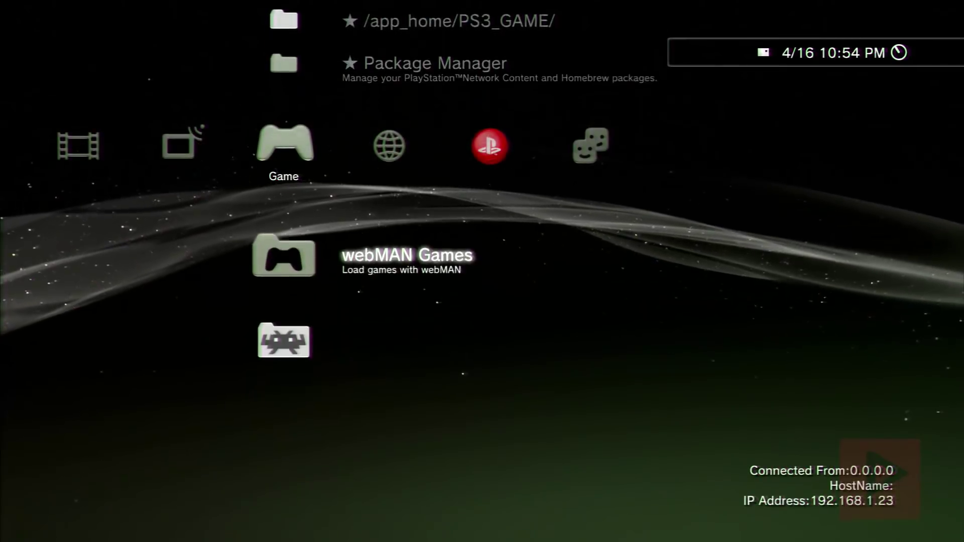
{"action": "key", "text": "Down"}
{"action": "key", "text": "Return"}
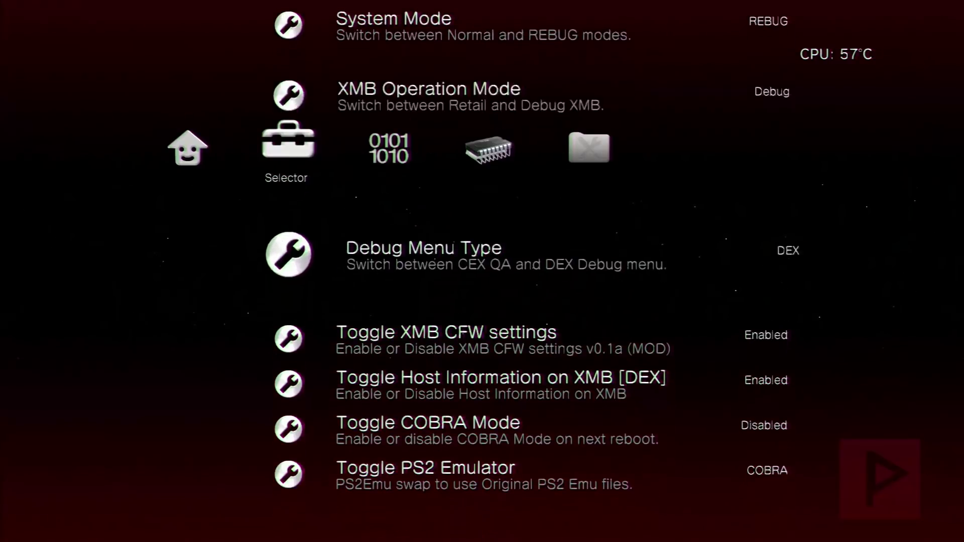
Step: In Selector, set System Mode to REBUG and Toggle COBRA Mode to Enabled
{"action": "key", "text": "Down"}
{"action": "key", "text": "Down"}
{"action": "key", "text": "Down"}
{"action": "key", "text": "Return"}
{"action": "key", "text": "Down"}
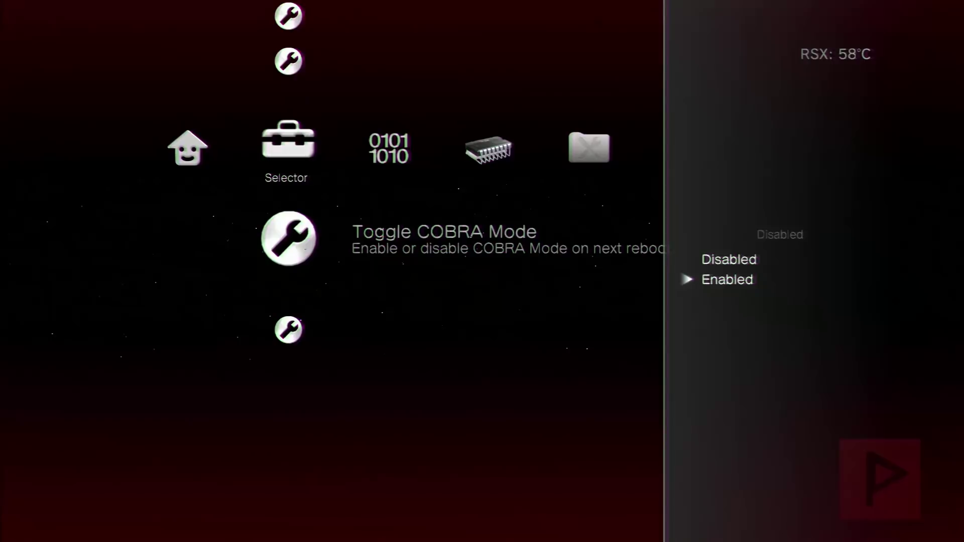
{"action": "key", "text": "Return"}
{"action": "key", "text": "Return"}
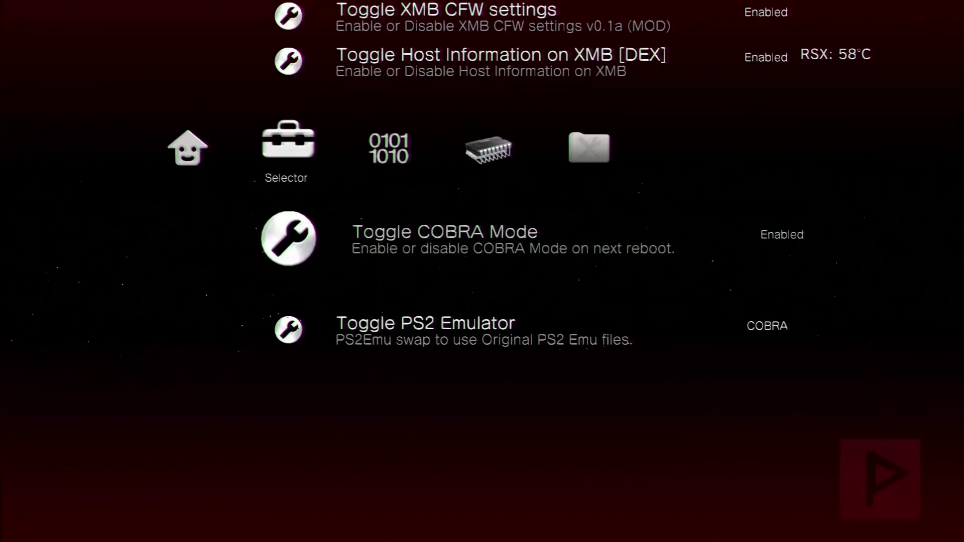
{"action": "key", "text": "Right"}
{"action": "key", "text": "Right"}
{"action": "key", "text": "Right"}
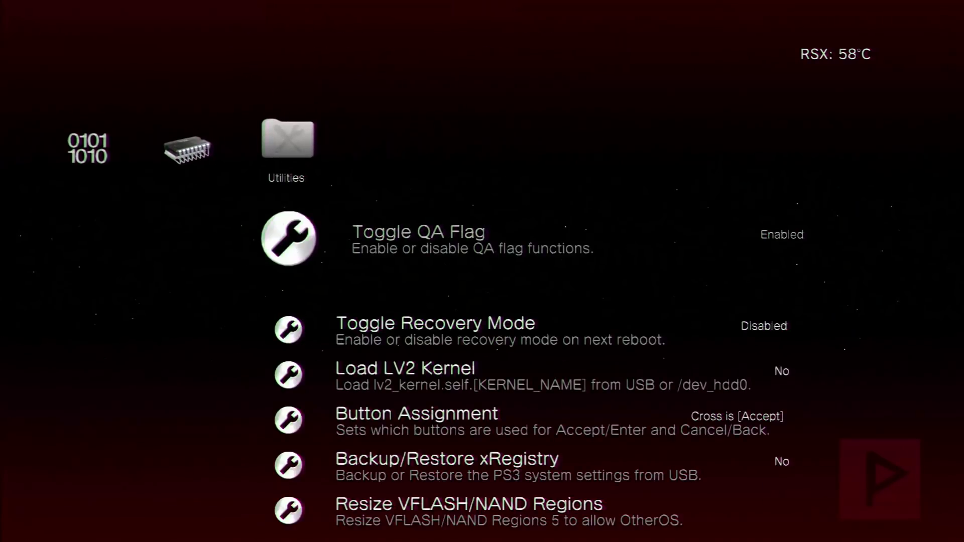
{"action": "key", "text": "Left"}
{"action": "key", "text": "Left"}
{"action": "key", "text": "Left"}
{"action": "key", "text": "Left"}
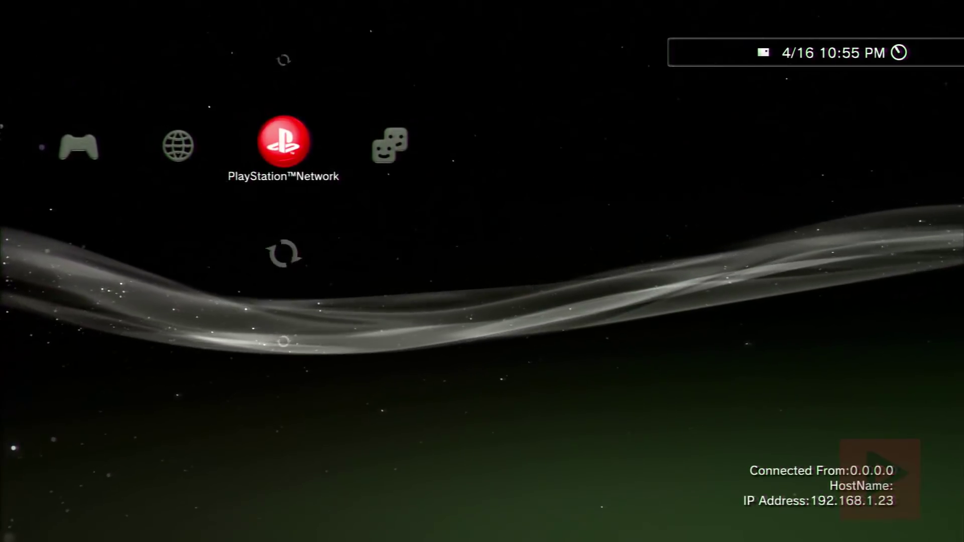
Step: Back out of the failed webMAN Games setup page, then open the PlayStation®3 folder to Rebug Toolbox
{"action": "key", "text": "Left"}
{"action": "key", "text": "Left"}
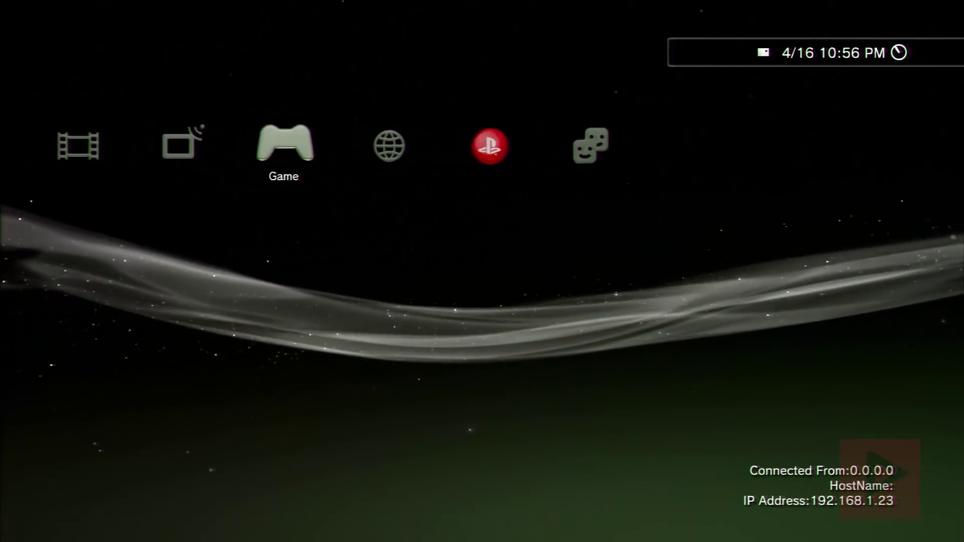
{"action": "key", "text": "Down"}
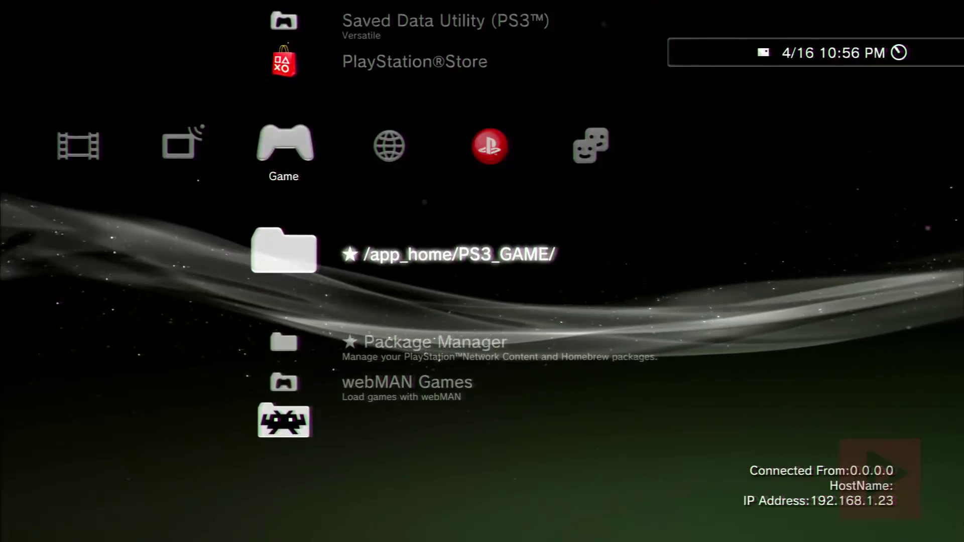
{"action": "key", "text": "Down"}
{"action": "key", "text": "Down"}
{"action": "key", "text": "Return"}
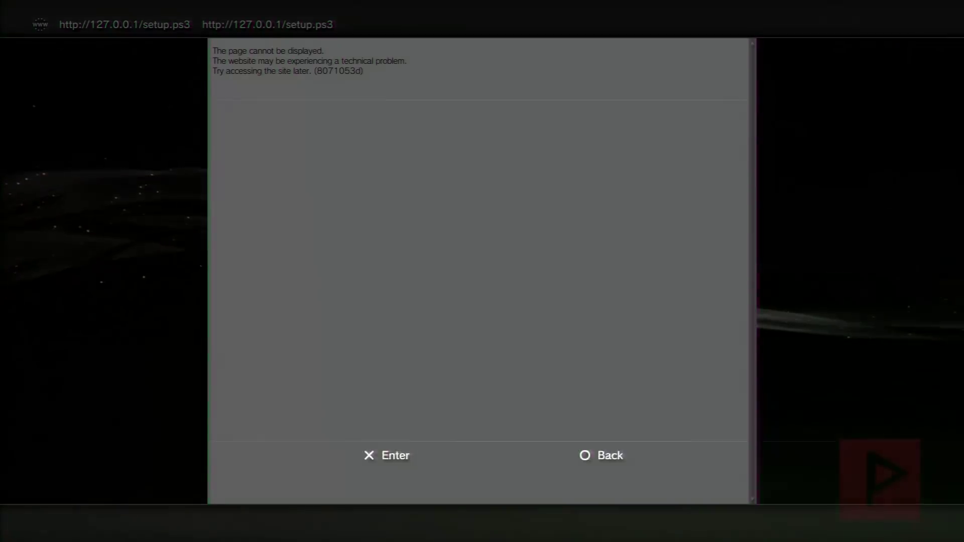
{"action": "key", "text": "Return"}
{"action": "key", "text": "Escape"}
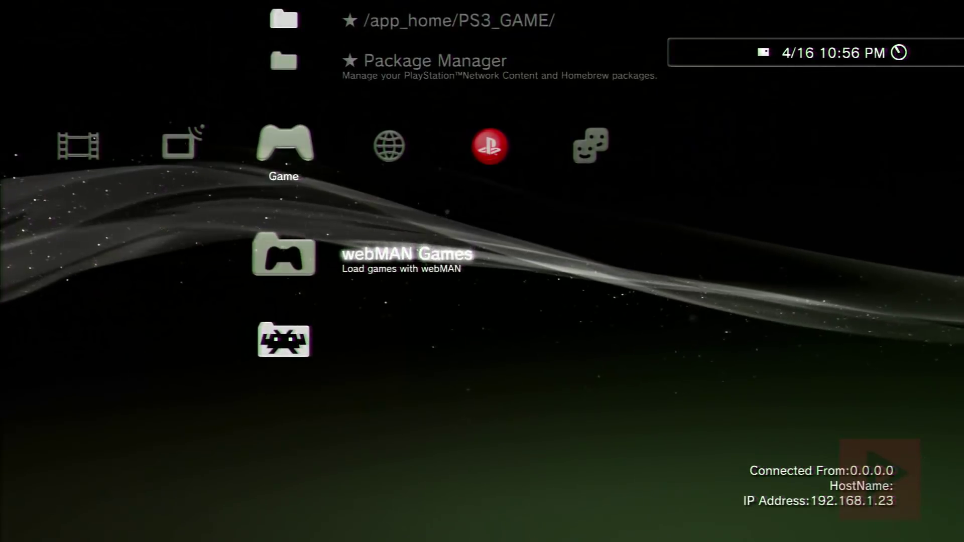
{"action": "key", "text": "Down"}
{"action": "key", "text": "Return"}
{"action": "key", "text": "Down"}
{"action": "key", "text": "Down"}
{"action": "key", "text": "Down"}
{"action": "key", "text": "Down"}
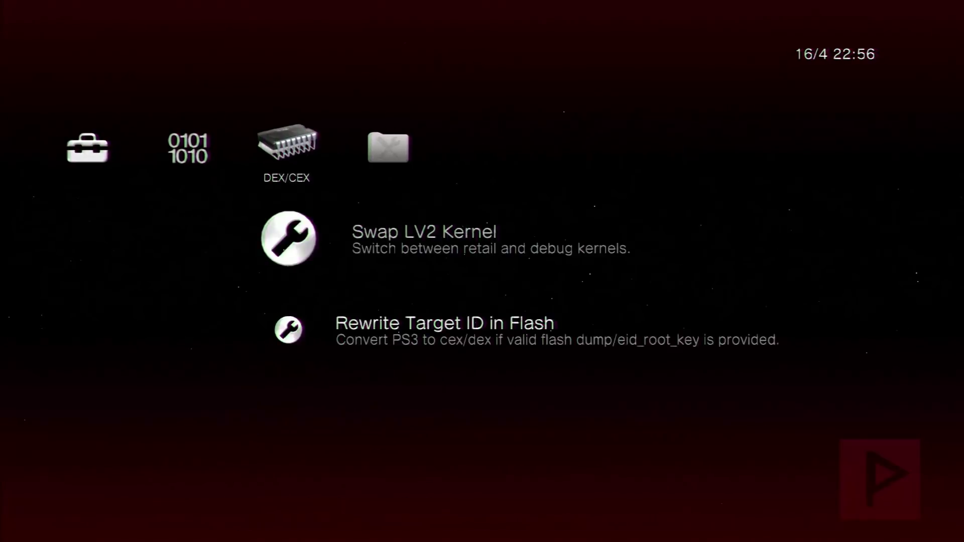
{"action": "key", "text": "Right"}
Step: Set Utilities > Change Active PS3ID to Use EID5: 84 (CEX), then highlight Quit under System
{"action": "key", "text": "Down"}
{"action": "key", "text": "Down"}
{"action": "key", "text": "Down"}
{"action": "key", "text": "Down"}
{"action": "key", "text": "Down"}
{"action": "key", "text": "Down"}
{"action": "key", "text": "Down"}
{"action": "key", "text": "Down"}
{"action": "key", "text": "Down"}
{"action": "key", "text": "Down"}
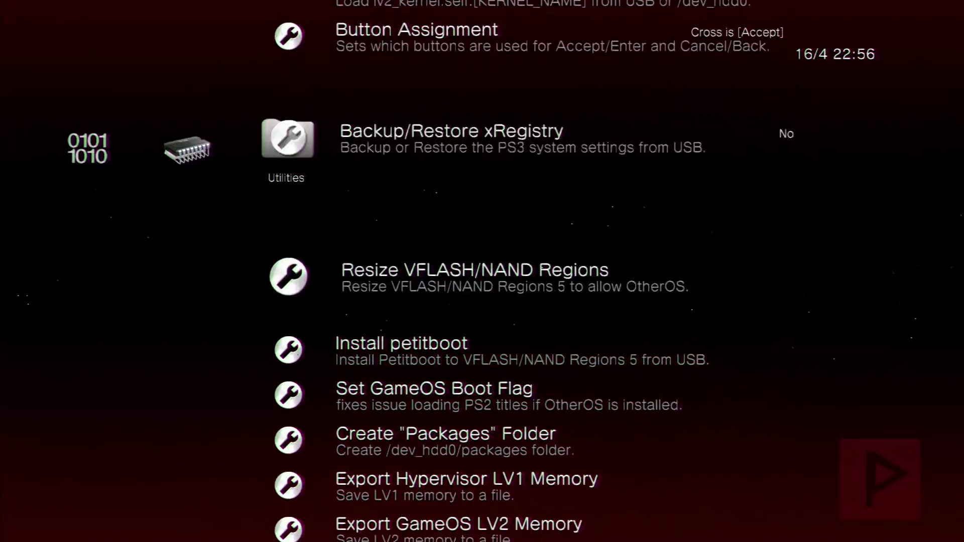
{"action": "key", "text": "Down"}
{"action": "key", "text": "Down"}
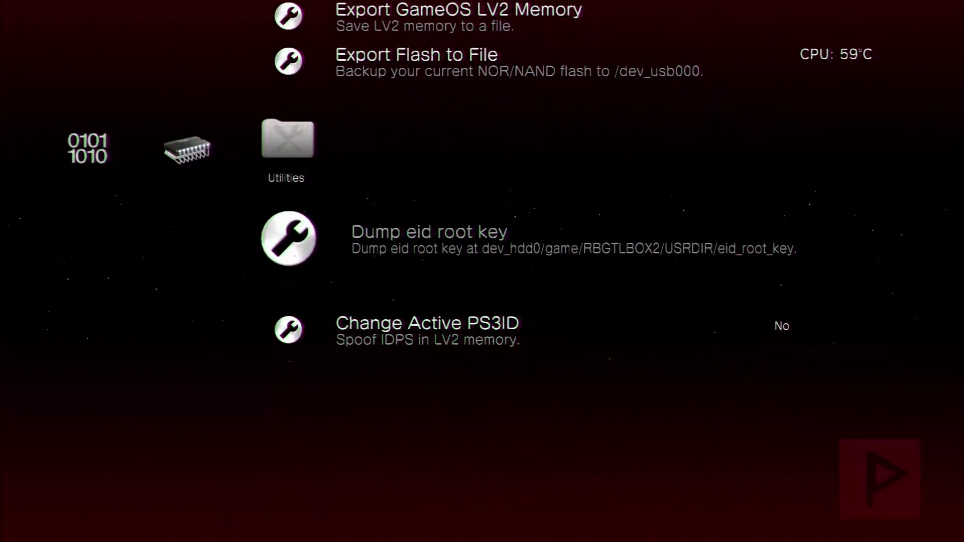
{"action": "key", "text": "Down"}
{"action": "key", "text": "Return"}
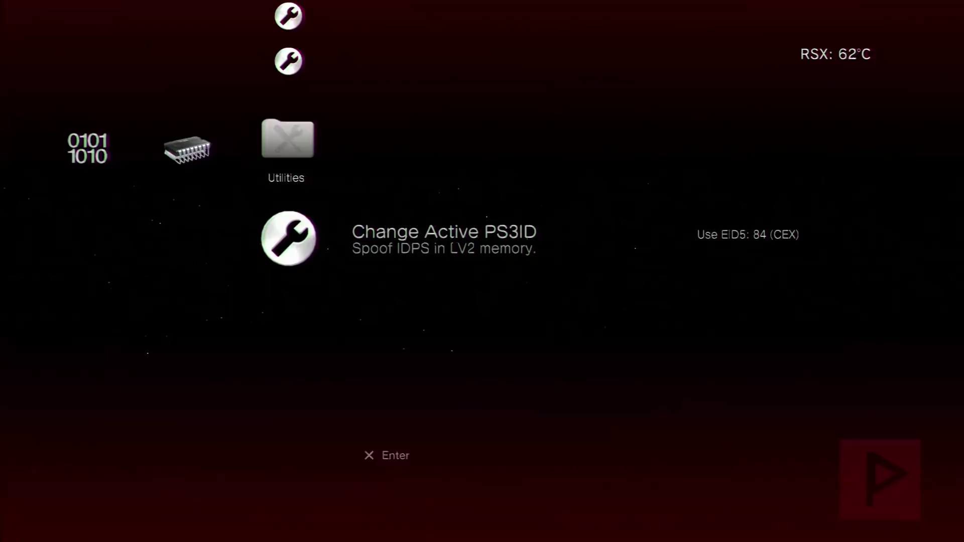
{"action": "key", "text": "Left"}
{"action": "key", "text": "Left"}
{"action": "key", "text": "Left"}
{"action": "key", "text": "Left"}
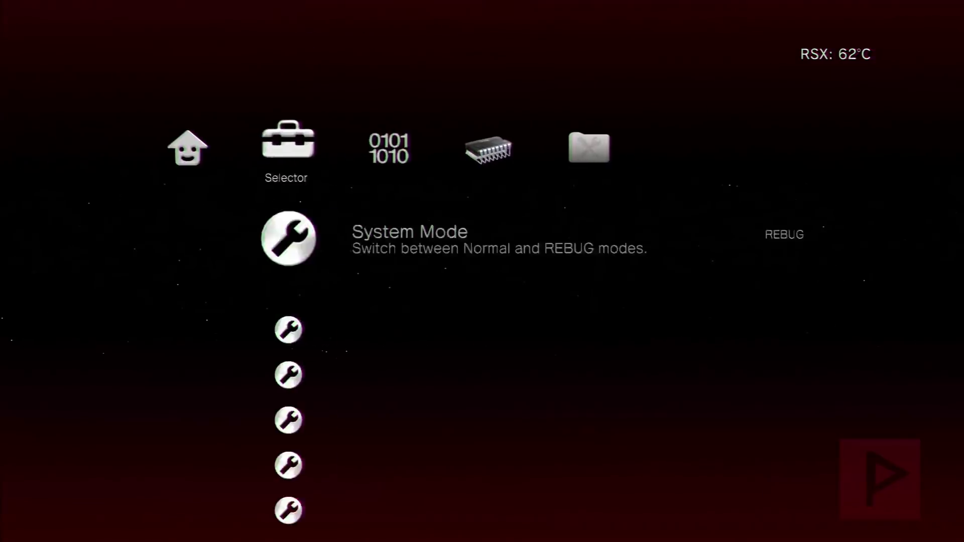
{"action": "key", "text": "Down"}
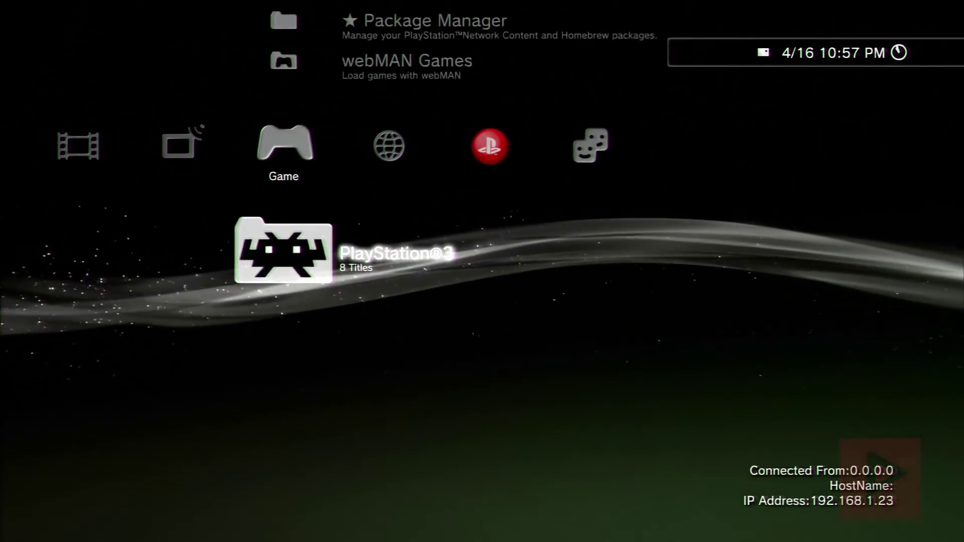
Step: Open the PlayStation®3 homebrew folder and move up from PSNinja to PSN Patch
{"action": "key", "text": "Return"}
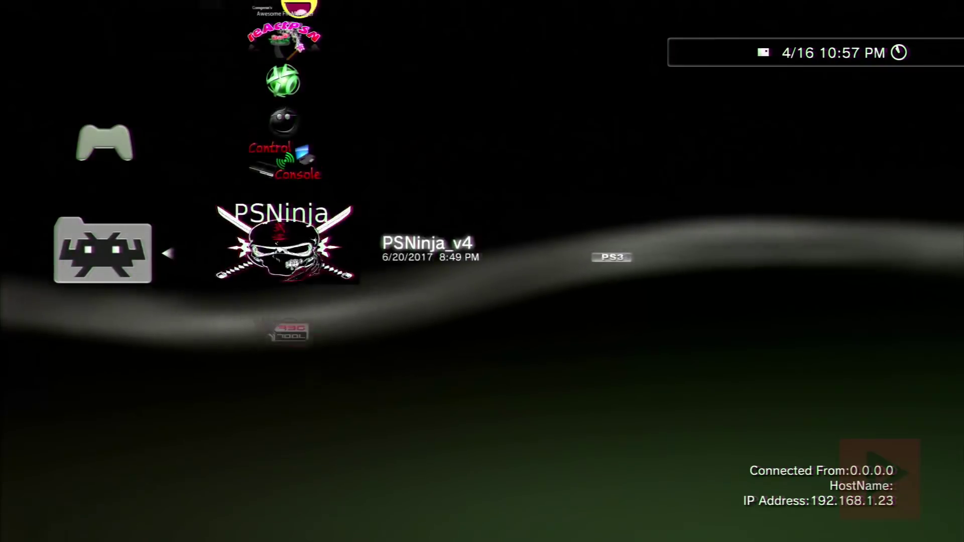
{"action": "key", "text": "Up"}
{"action": "key", "text": "Up"}
{"action": "key", "text": "Up"}
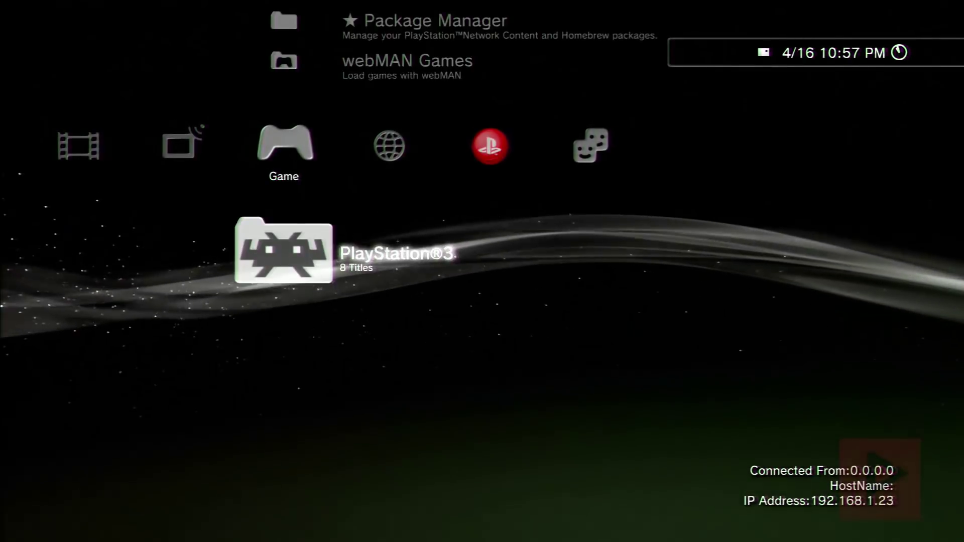
Step: Sign in to PlayStation™Network from the Sign In option
{"action": "key", "text": "Right"}
{"action": "key", "text": "Right"}
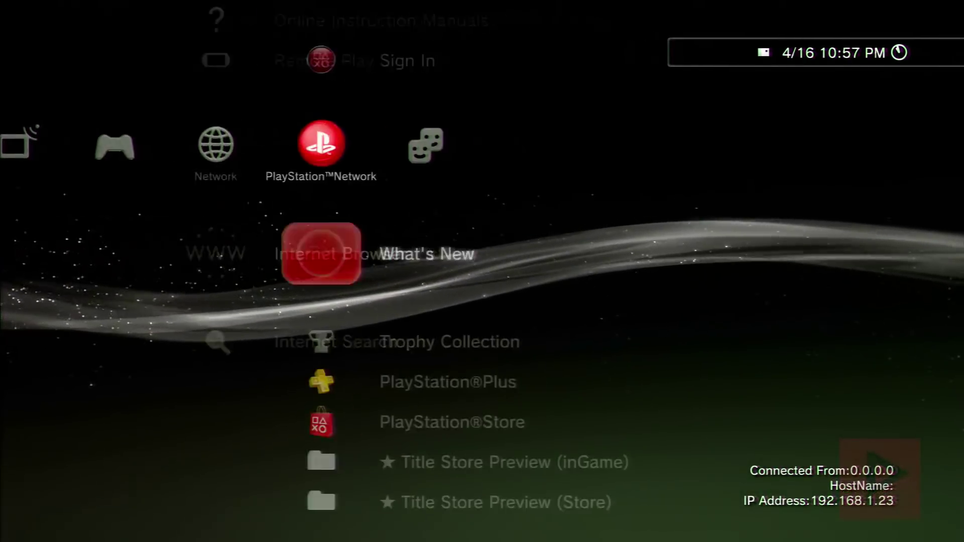
{"action": "key", "text": "Up"}
{"action": "key", "text": "Return"}
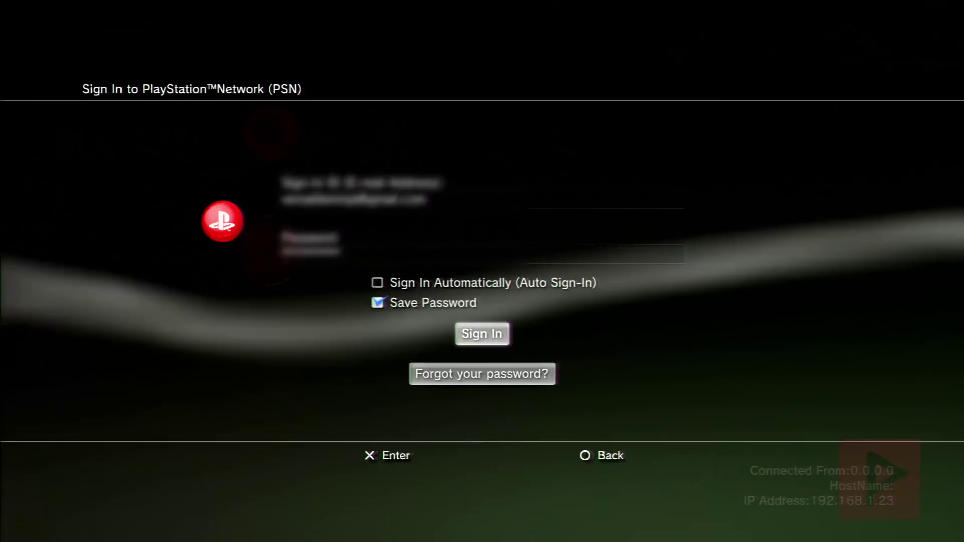
{"action": "key", "text": "Down"}
{"action": "key", "text": "Up"}
{"action": "key", "text": "Return"}
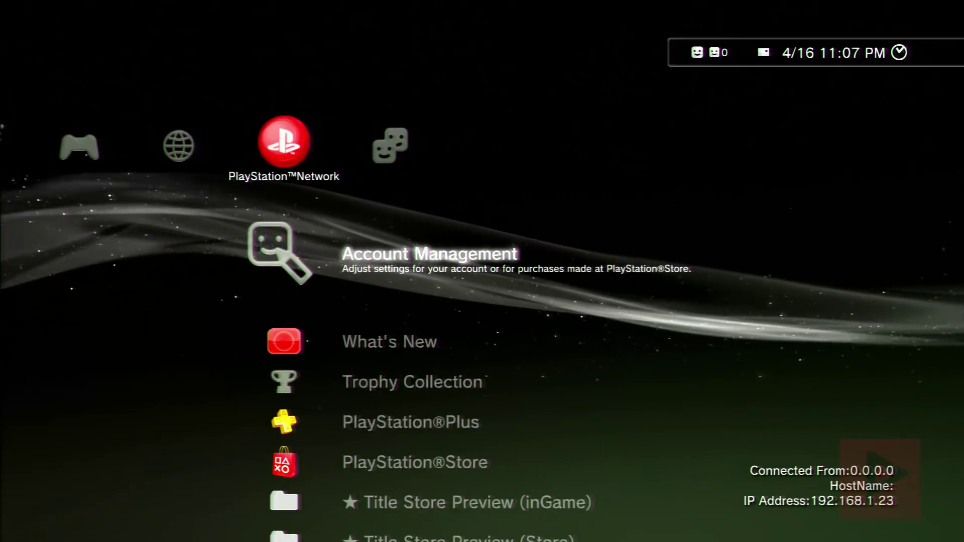
Step: Browse the loaded Friends list, then return to the Game column
{"action": "key", "text": "Right"}
{"action": "key", "text": "Down"}
{"action": "key", "text": "Down"}
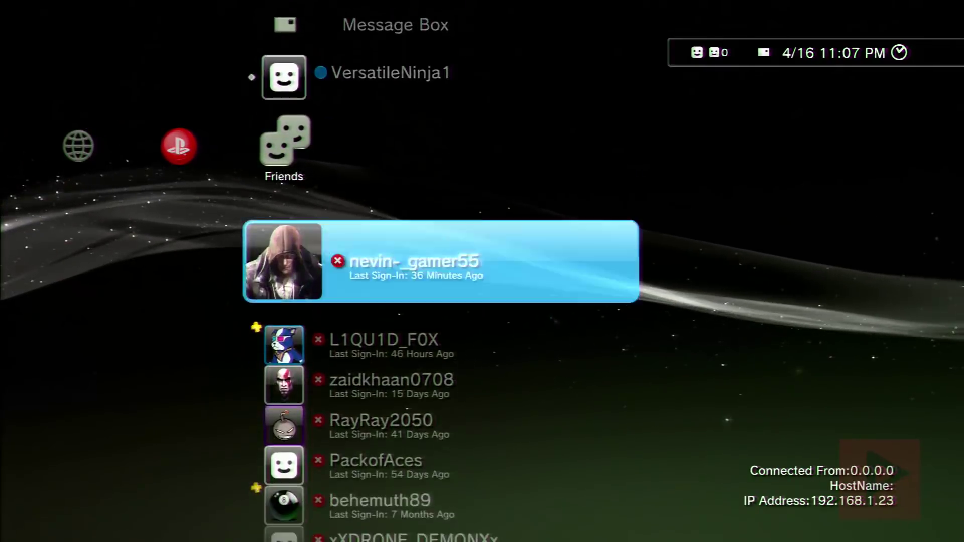
{"action": "key", "text": "Down"}
{"action": "key", "text": "Down"}
{"action": "key", "text": "Down"}
{"action": "key", "text": "Down"}
{"action": "key", "text": "Down"}
{"action": "key", "text": "Up"}
{"action": "key", "text": "Up"}
{"action": "key", "text": "Up"}
{"action": "key", "text": "Left"}
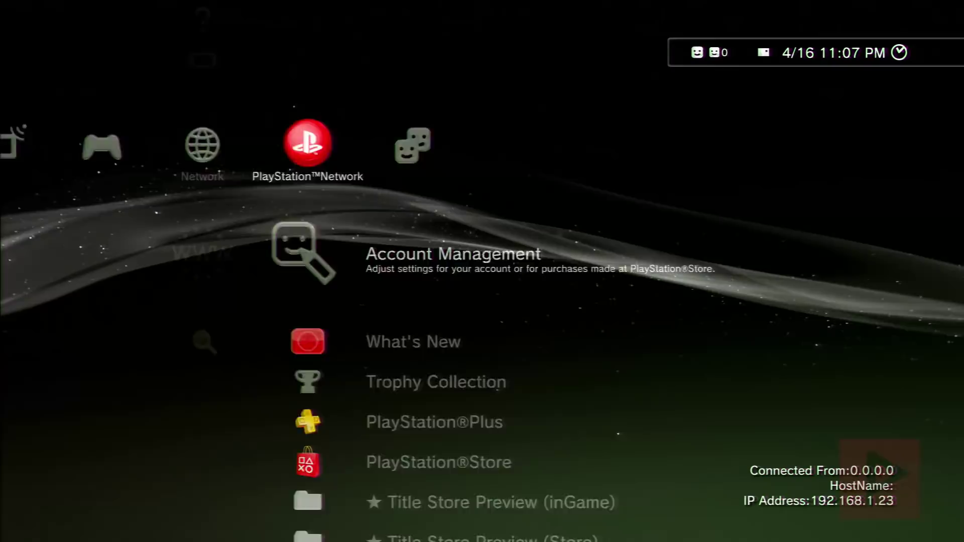
{"action": "key", "text": "Left"}
{"action": "key", "text": "Left"}
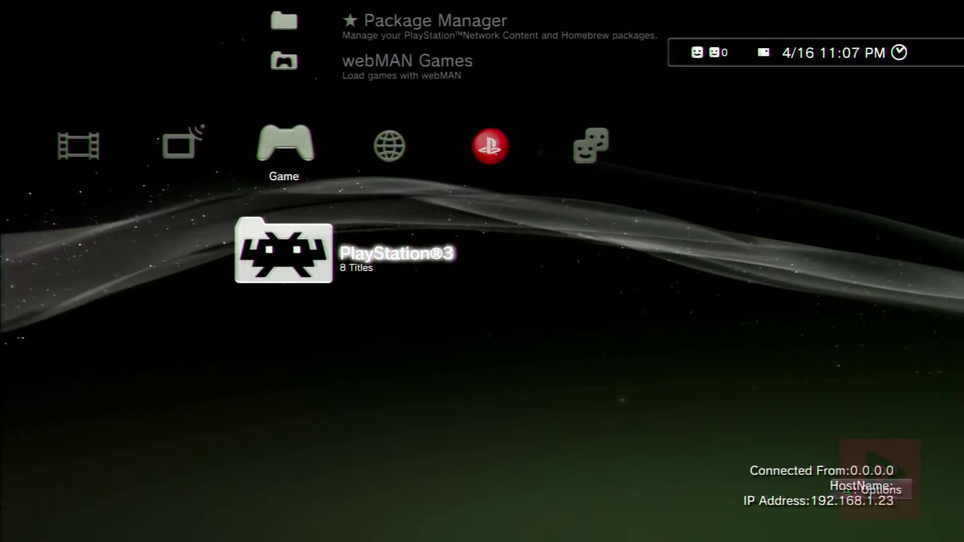
{"action": "key", "text": "Left"}
{"action": "key", "text": "Left"}
{"action": "key", "text": "Left"}
{"action": "key", "text": "Left"}
{"action": "key", "text": "Left"}
{"action": "key", "text": "Left"}
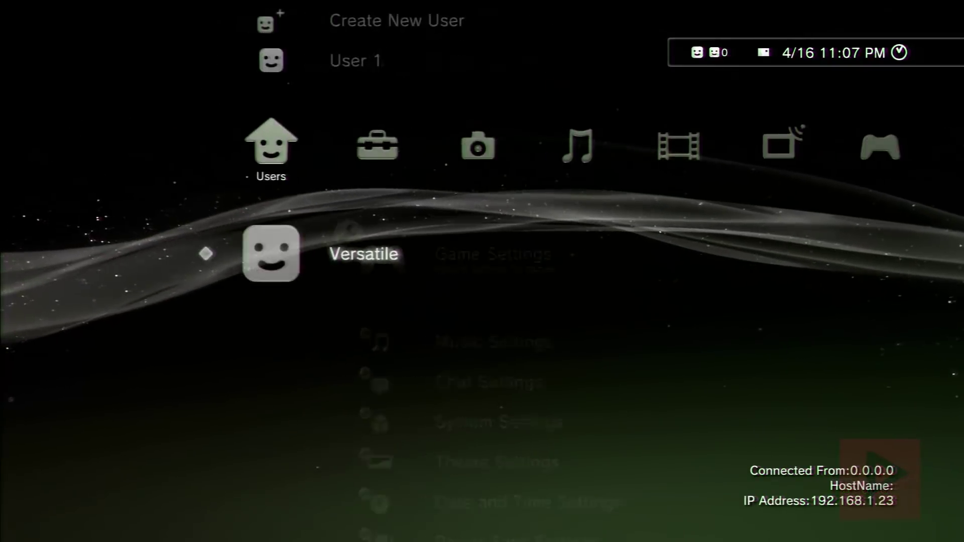
{"action": "key", "text": "Right"}
{"action": "key", "text": "Right"}
{"action": "key", "text": "Right"}
{"action": "key", "text": "Right"}
{"action": "key", "text": "Right"}
{"action": "key", "text": "Right"}
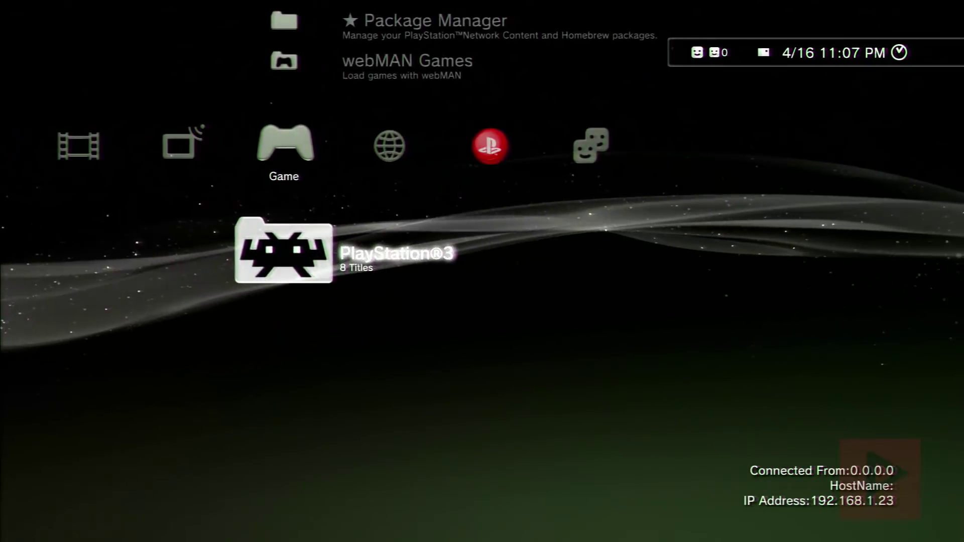